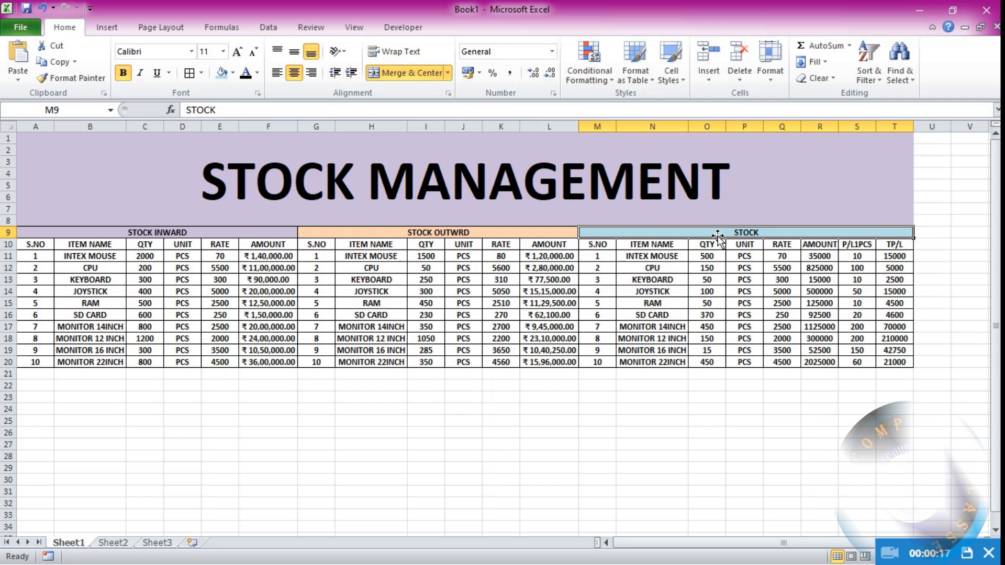
# Step: Retitle the STOCK section header as NET STOCK and delete its P/L1PCS and TP/L columns
pyautogui.write('TOCK')
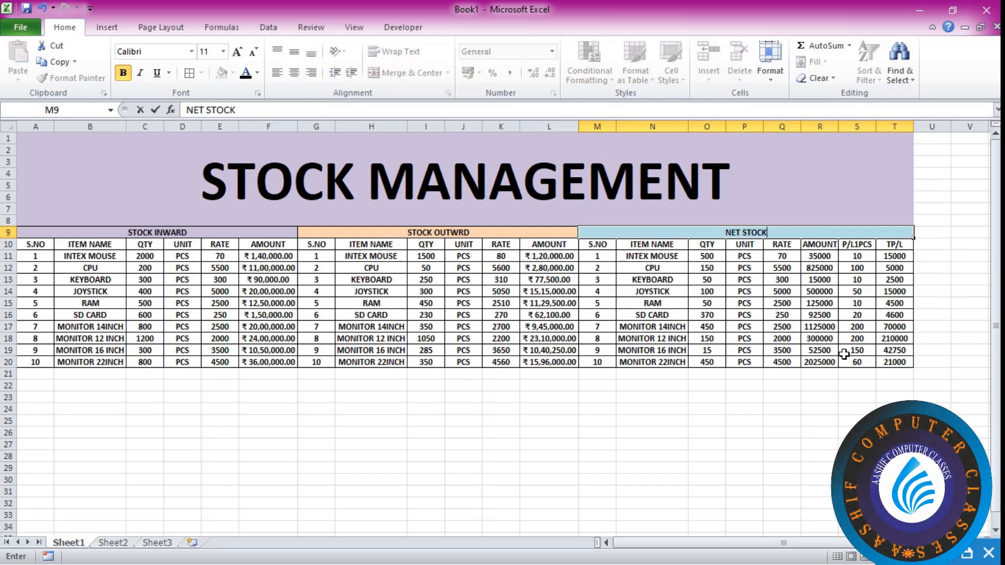
pyautogui.click(863, 126)
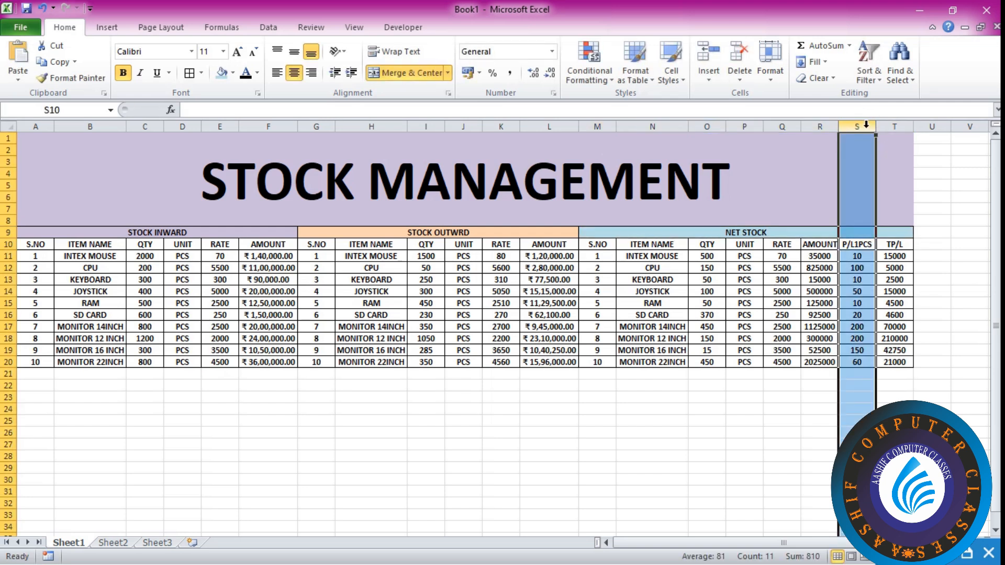
pyautogui.moveTo(864, 124); pyautogui.dragTo(894, 125)
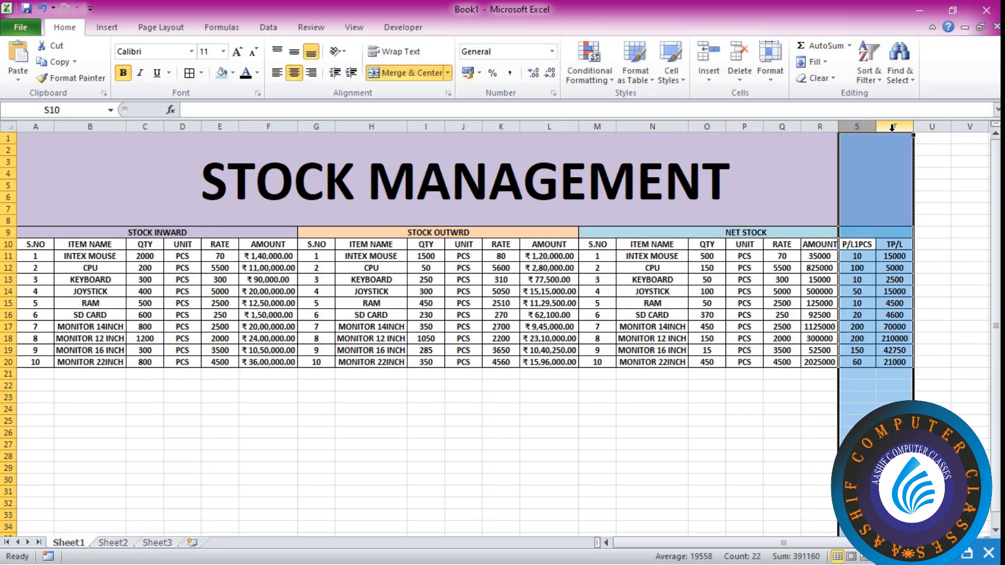
pyautogui.click(736, 50)
pyautogui.click(857, 244)
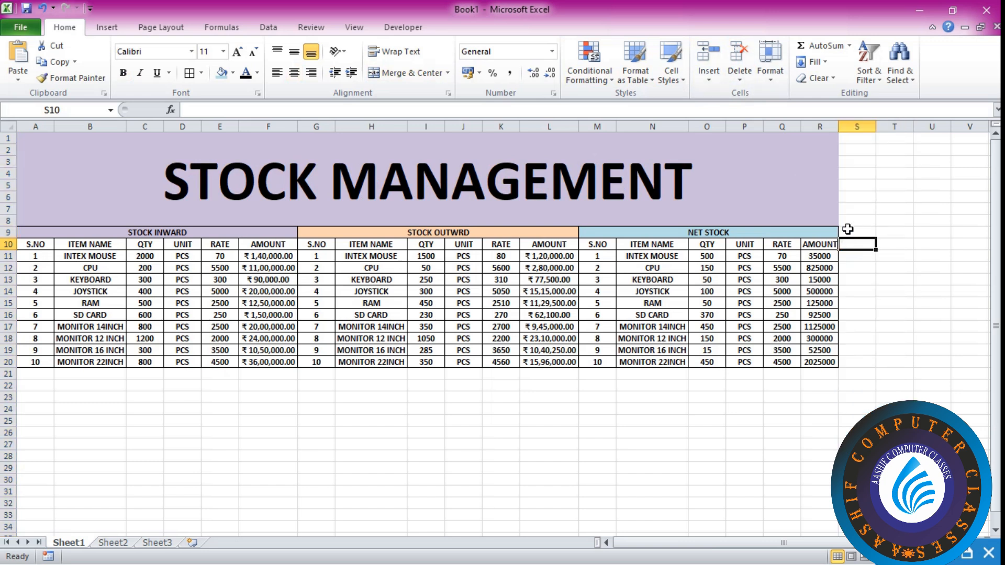
# Step: Enter the header PLACE OF ORDER in cell S10 and widen column S to fit it
pyautogui.click(849, 232)
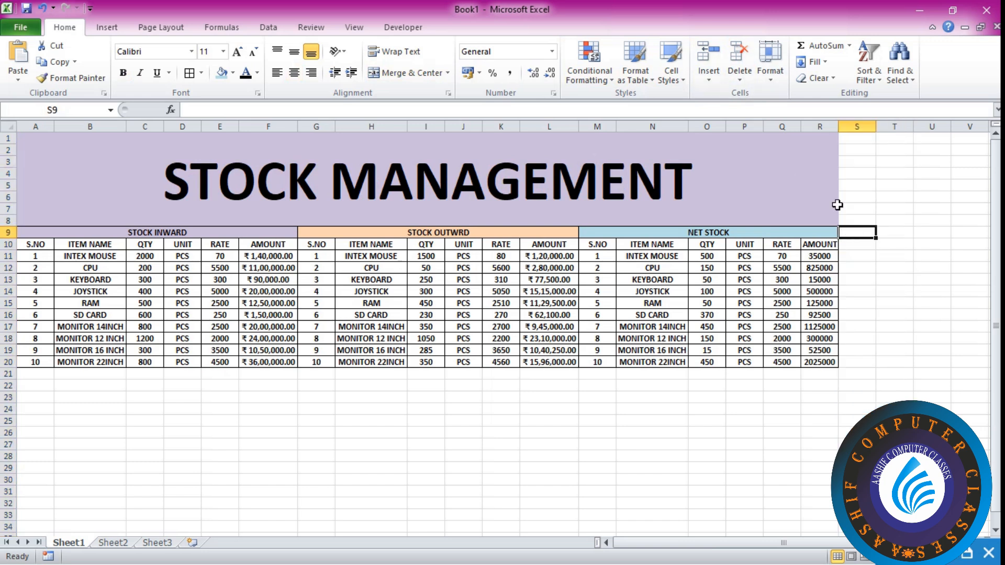
pyautogui.click(845, 242)
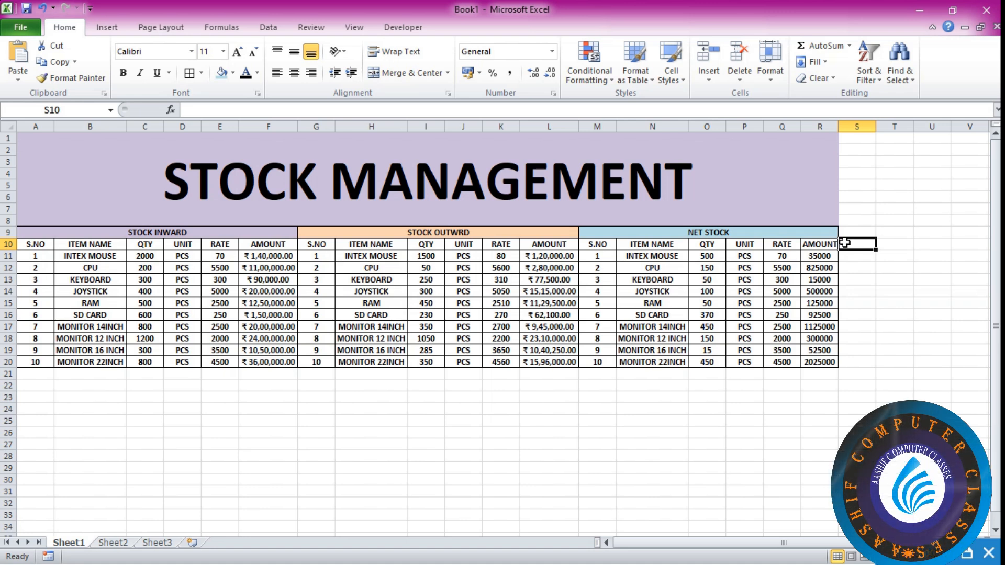
pyautogui.write('PLACE')
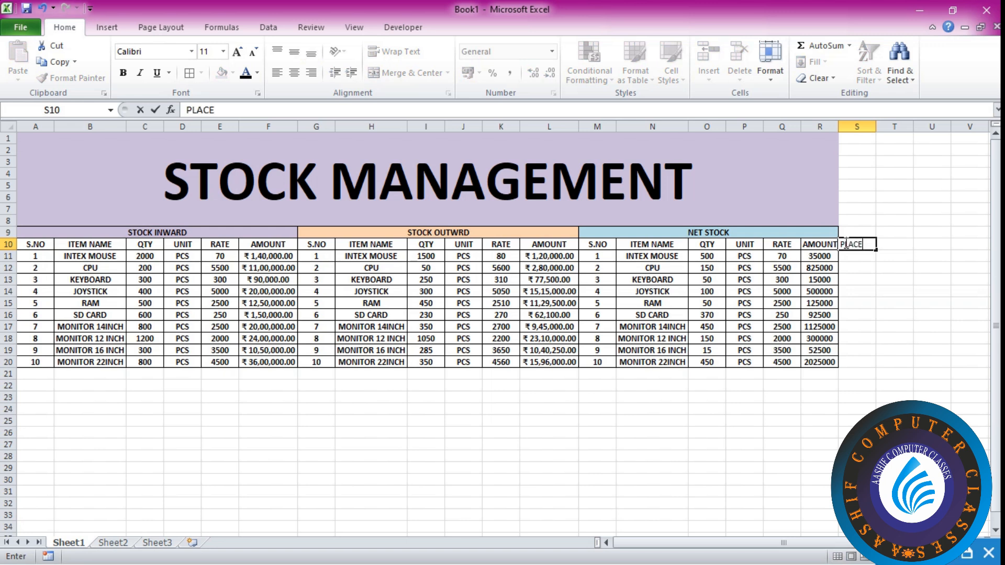
pyautogui.write('OF ORDER')
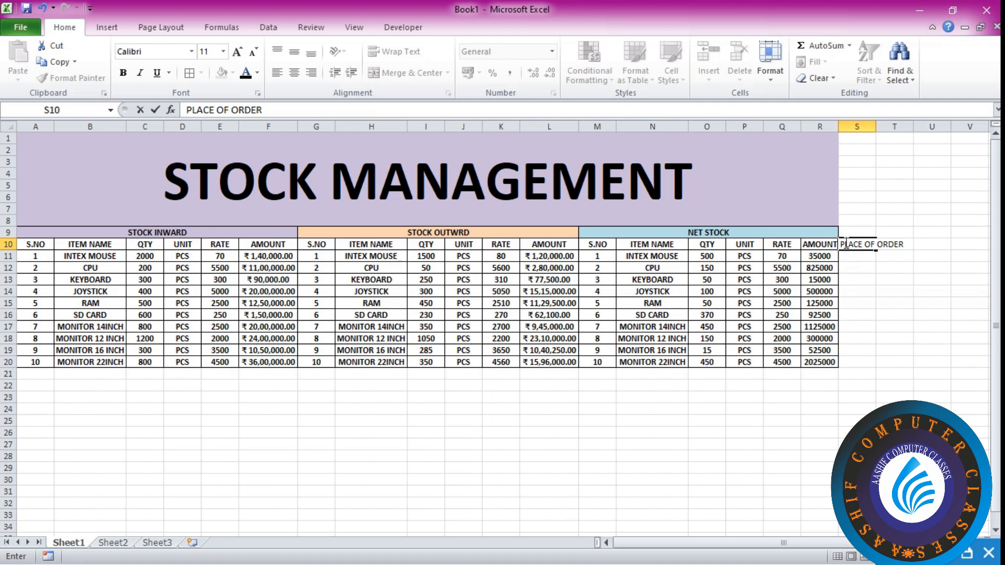
pyautogui.click(850, 277)
pyautogui.moveTo(873, 123); pyautogui.dragTo(908, 123)
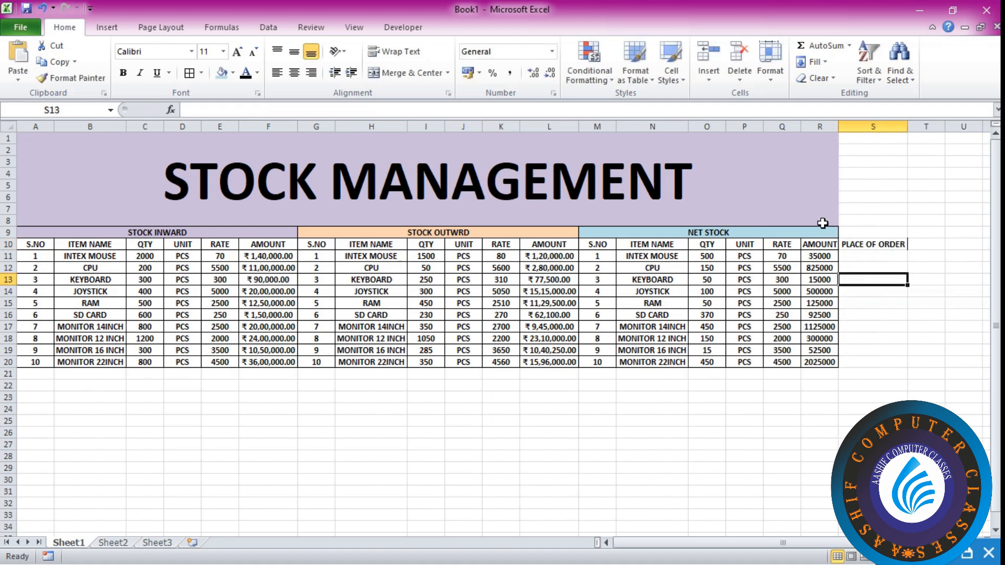
# Step: Extend the merged NET STOCK header over the PLACE OF ORDER column and apply all borders to that column down to row 20
pyautogui.moveTo(826, 232); pyautogui.dragTo(873, 232)
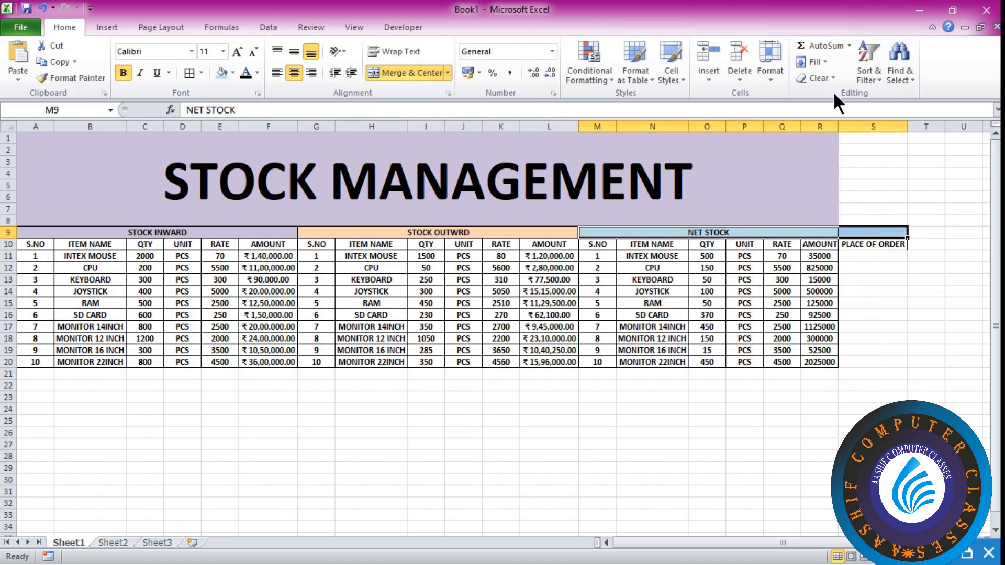
pyautogui.click(403, 72)
pyautogui.click(403, 73)
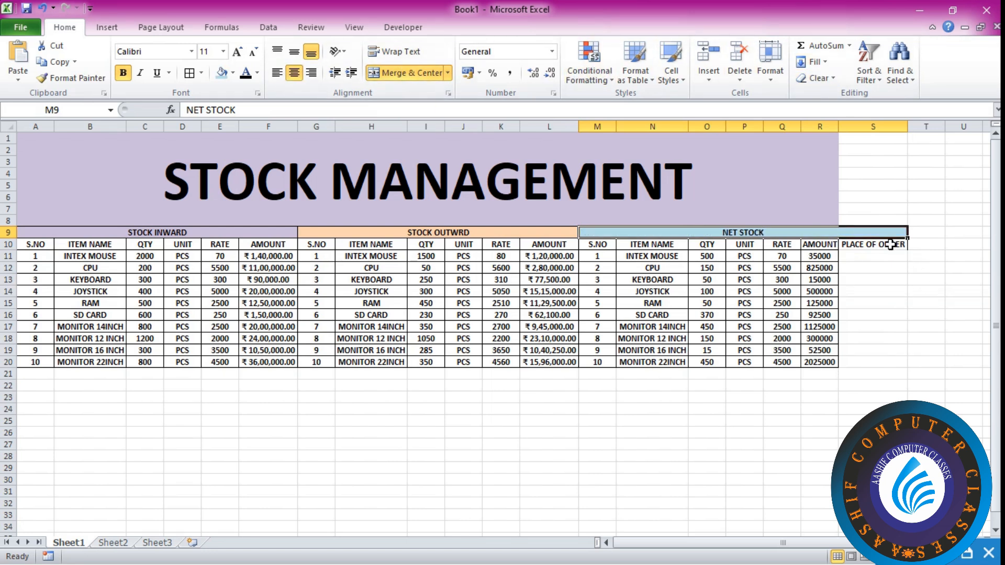
pyautogui.moveTo(853, 231); pyautogui.dragTo(869, 364)
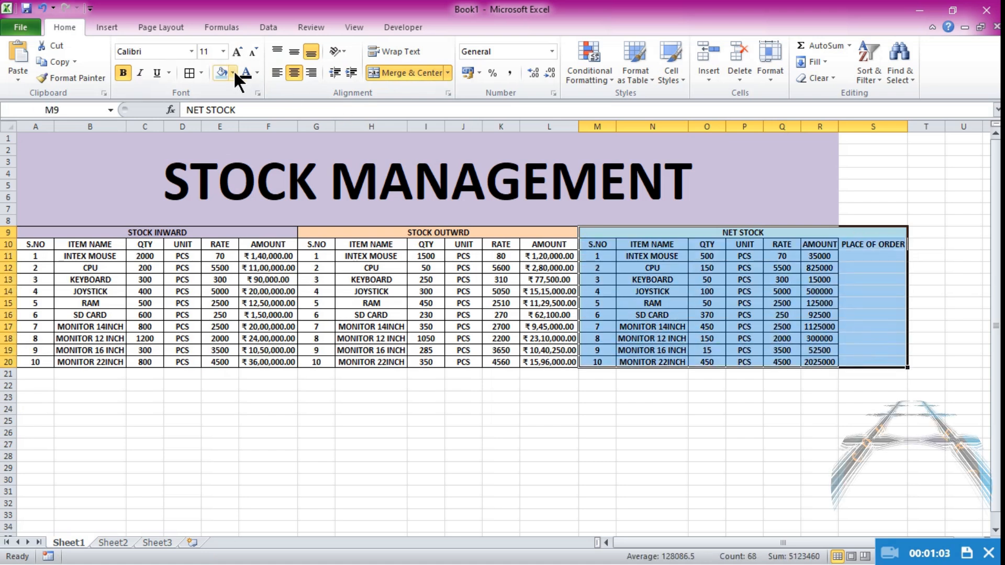
pyautogui.click(859, 256)
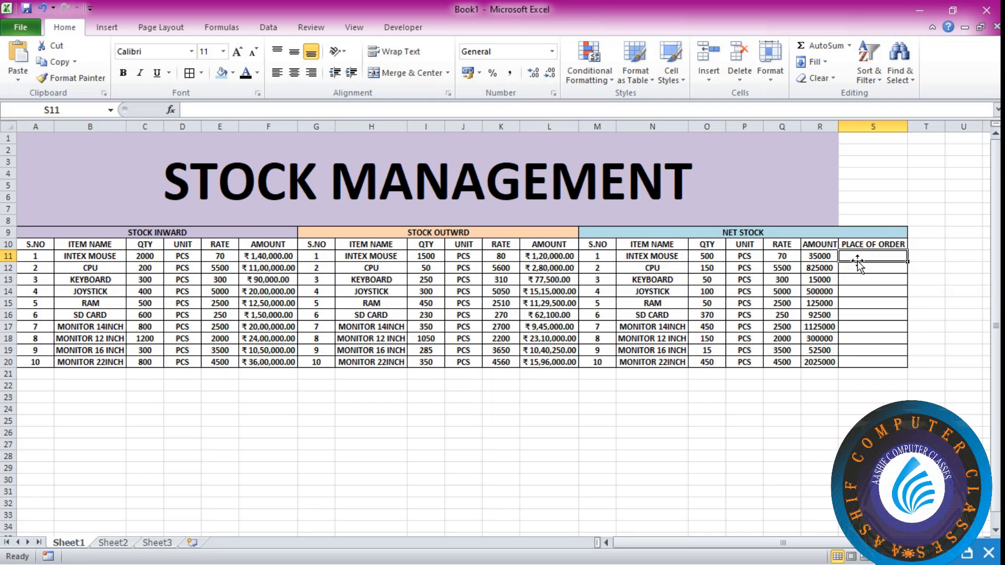
pyautogui.click(192, 107)
pyautogui.write('=')
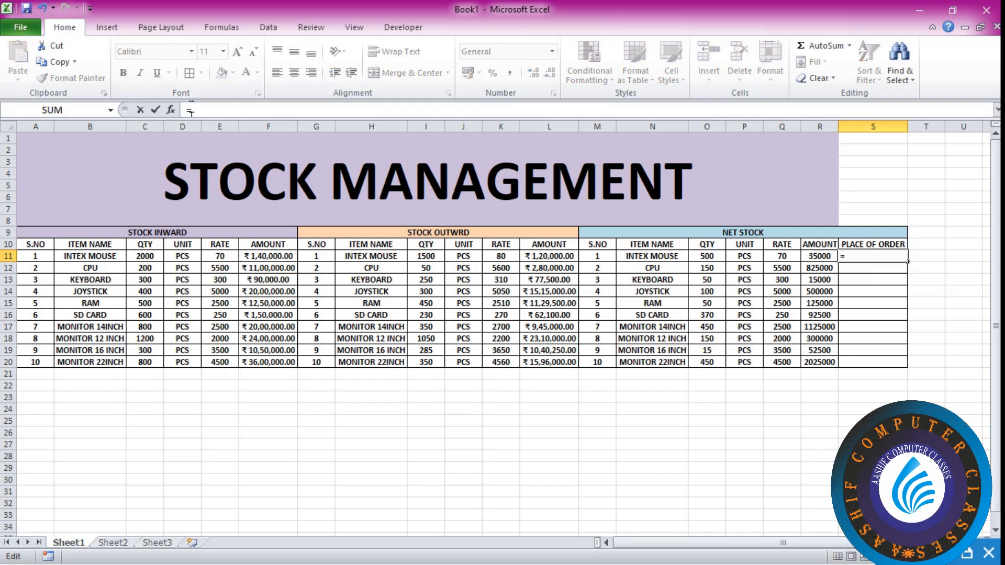
pyautogui.write('IF(')
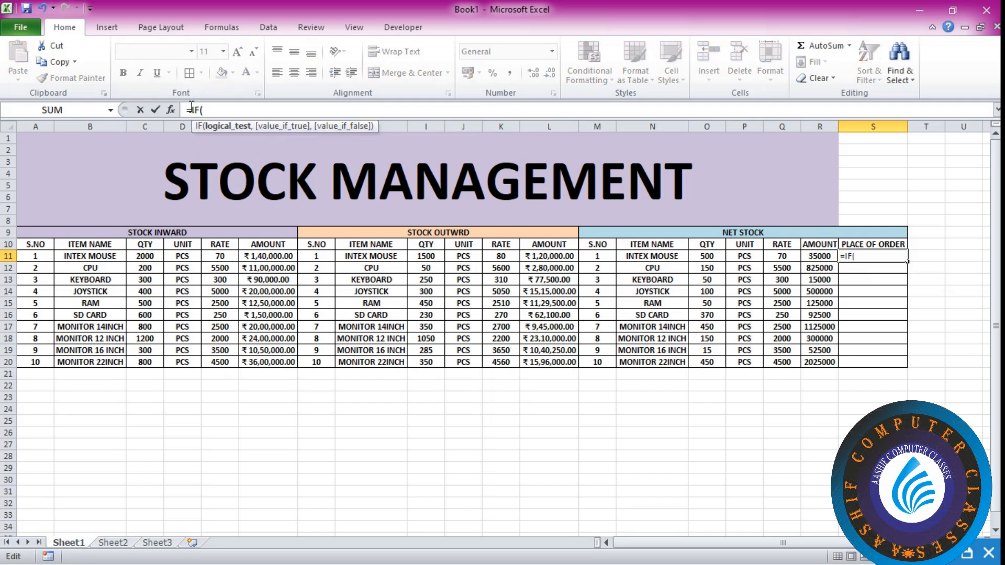
pyautogui.click(710, 256)
pyautogui.write('>=')
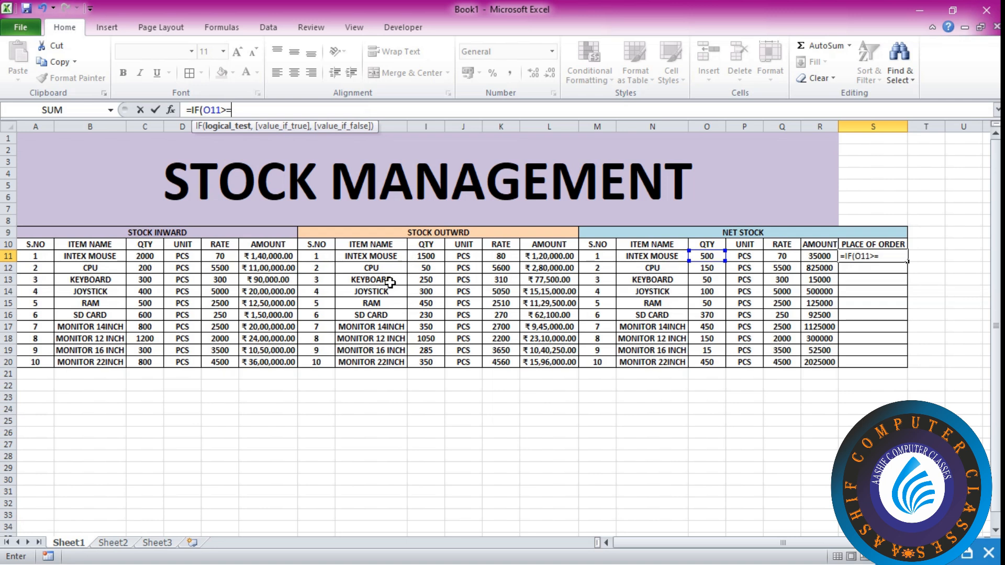
pyautogui.press('BackSpace')
pyautogui.press('BackSpace')
pyautogui.press('BackSpace')
pyautogui.press('BackSpace')
pyautogui.press('BackSpace')
pyautogui.press('BackSpace')
pyautogui.press('BackSpace')
pyautogui.press('BackSpace')
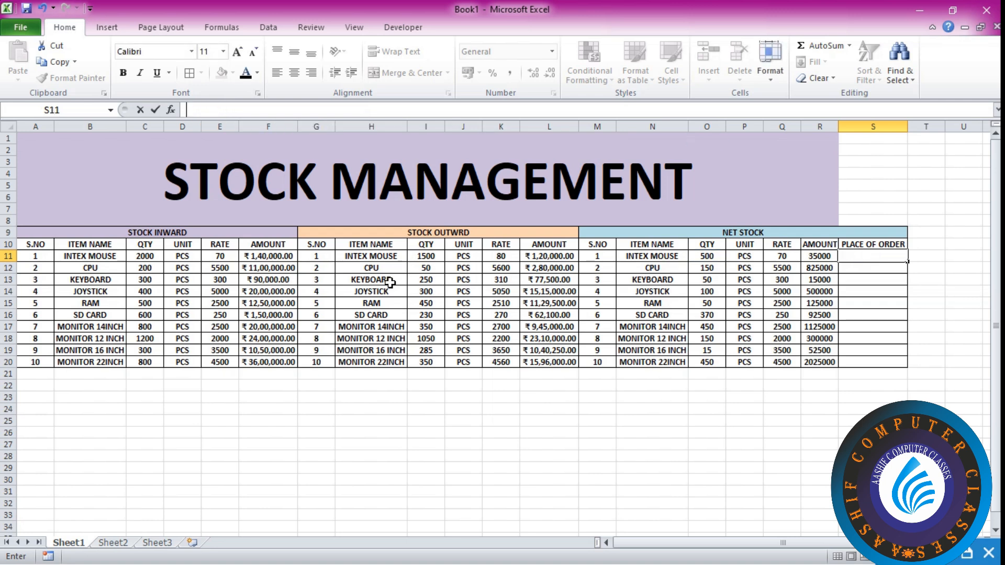
# Step: Insert a column before PLACE OF ORDER and enter the header MIN QTY in S10
pyautogui.click(873, 126)
pyautogui.click(709, 52)
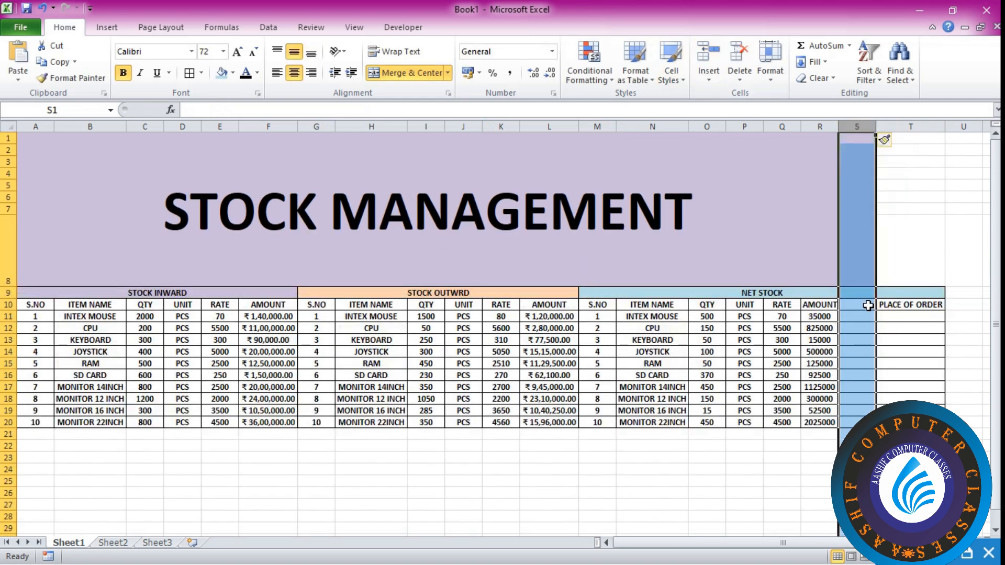
pyautogui.click(845, 292)
pyautogui.click(856, 314)
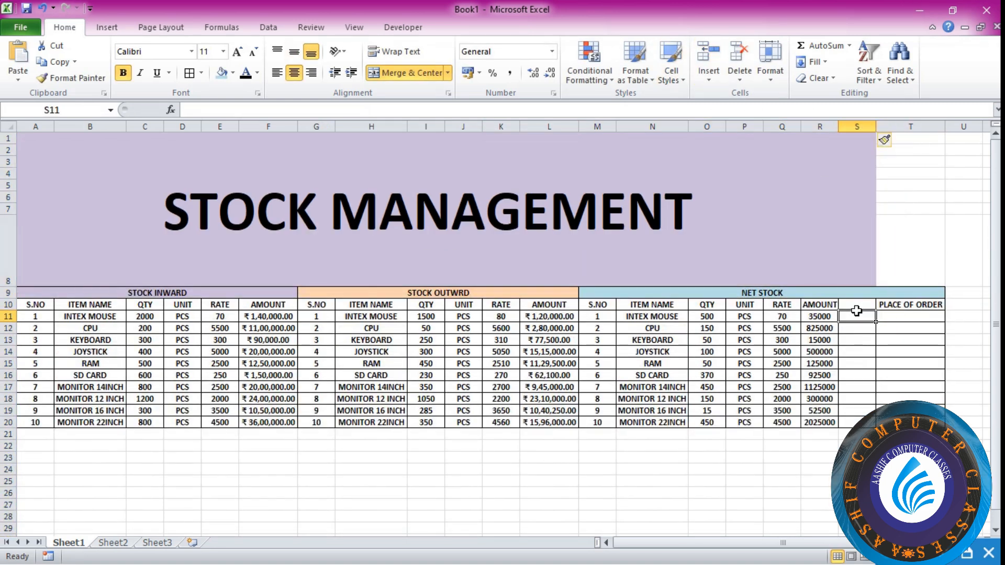
pyautogui.click(855, 303)
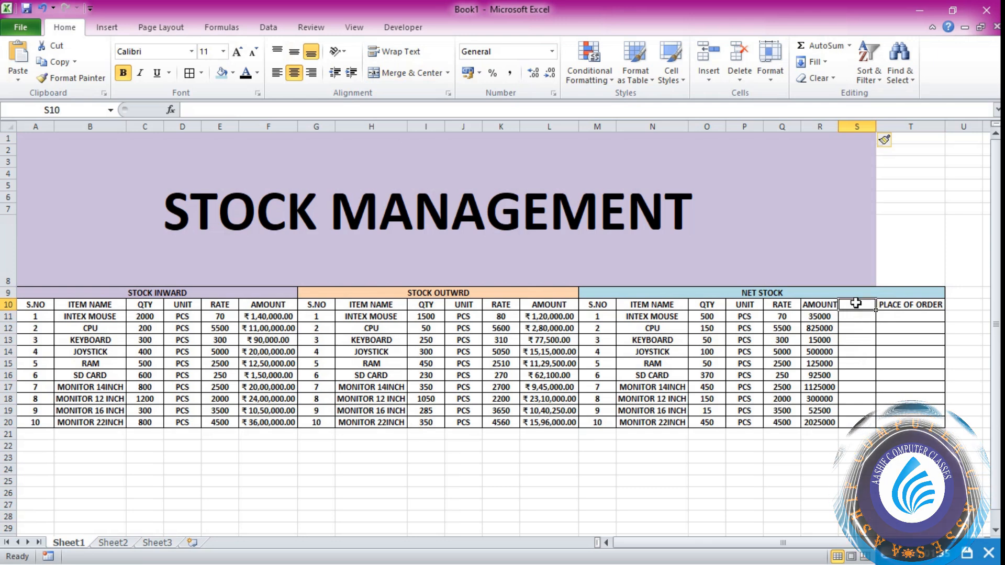
pyautogui.write('MIN QTY')
pyautogui.press('Return')
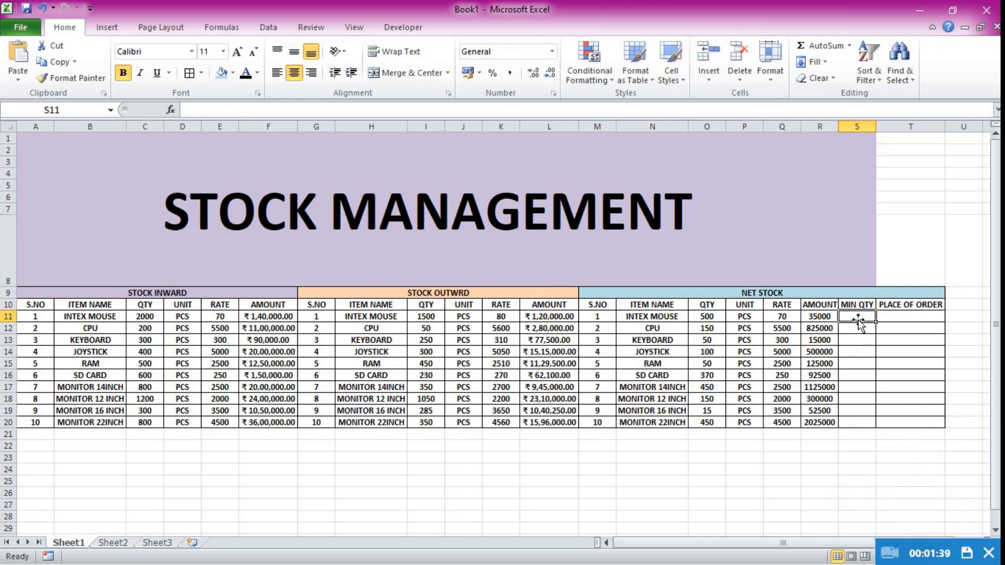
# Step: Enter the minimum quantities 200, 30, 30, 50 and 50 for the first five items in S11:S15
pyautogui.write('200')
pyautogui.press('Return')
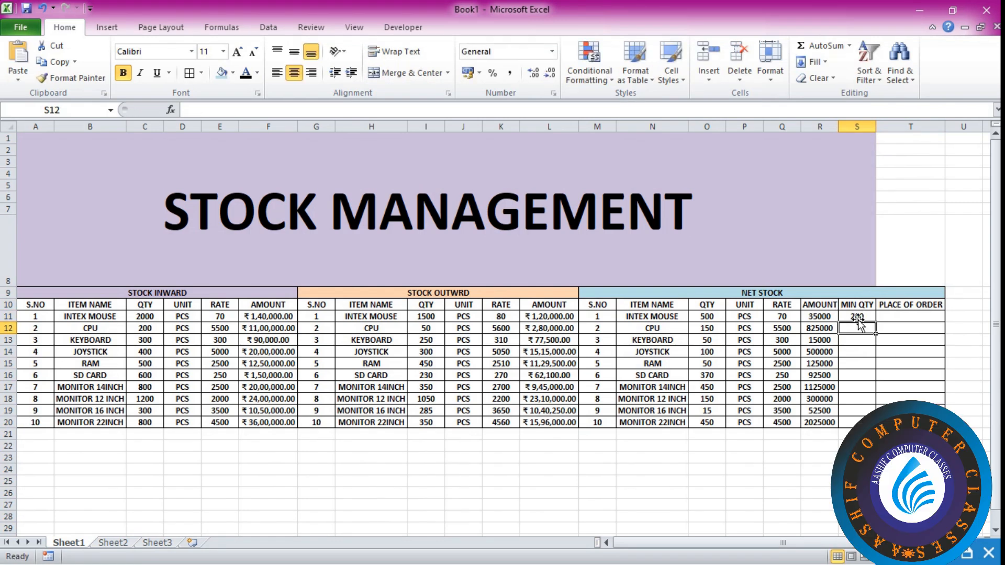
pyautogui.write('30')
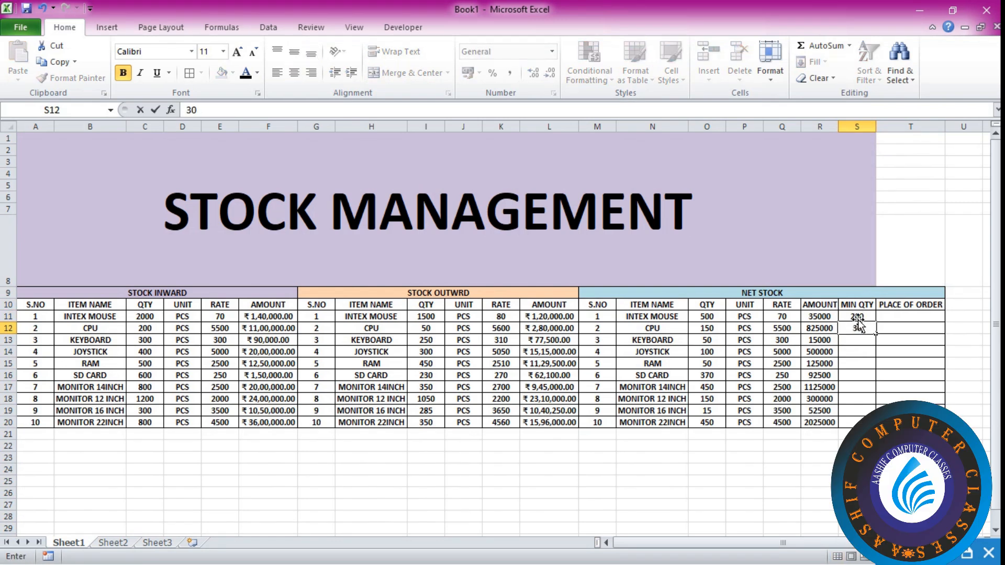
pyautogui.press('Return')
pyautogui.write('30')
pyautogui.press('Return')
pyautogui.press('Right')
pyautogui.press('Left')
pyautogui.write('5')
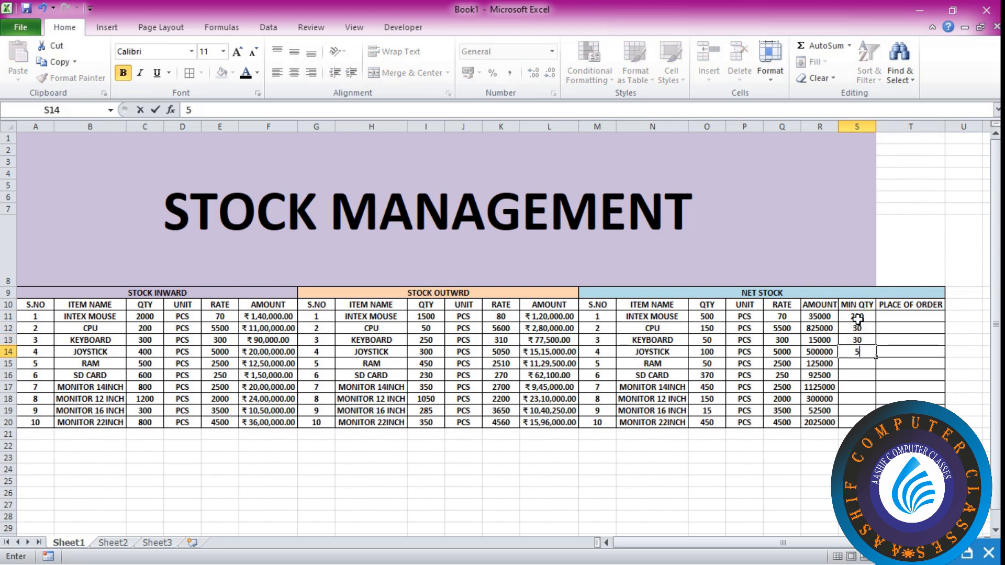
pyautogui.press('Return')
pyautogui.write('50')
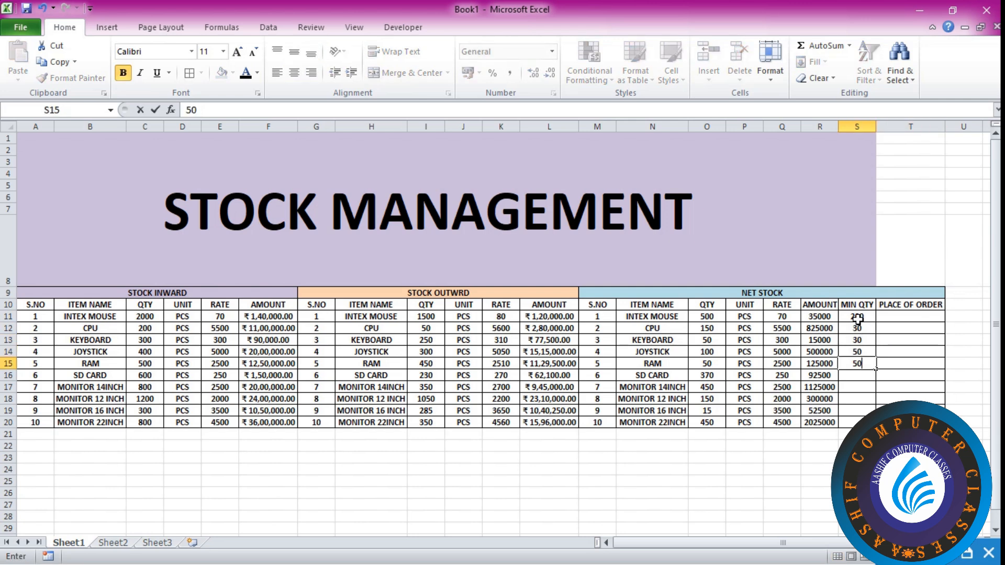
pyautogui.press('Return')
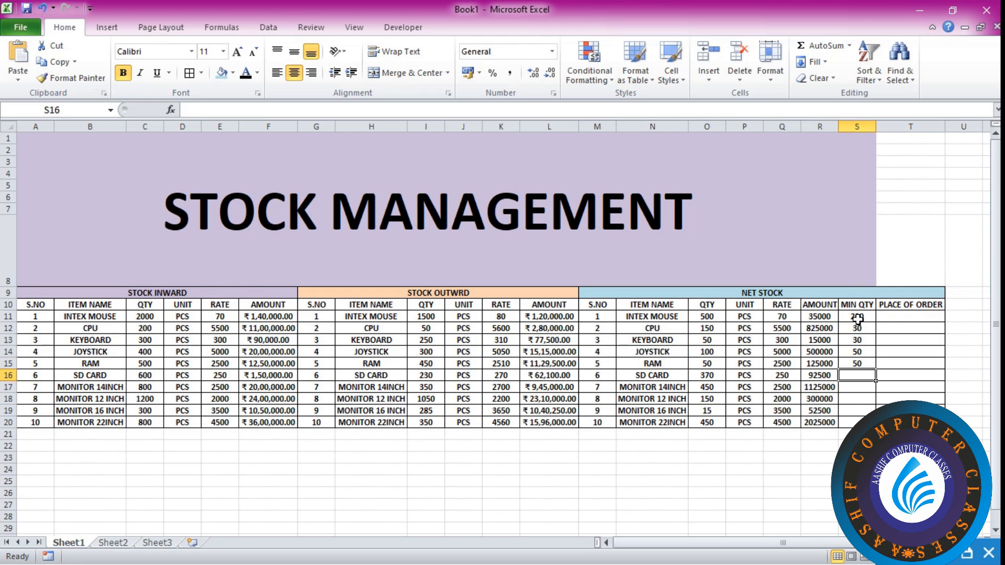
# Step: Enter the minimum quantities 400, 500, 150, 10 and 35 for the remaining items in S16:S20
pyautogui.write('400')
pyautogui.press('Return')
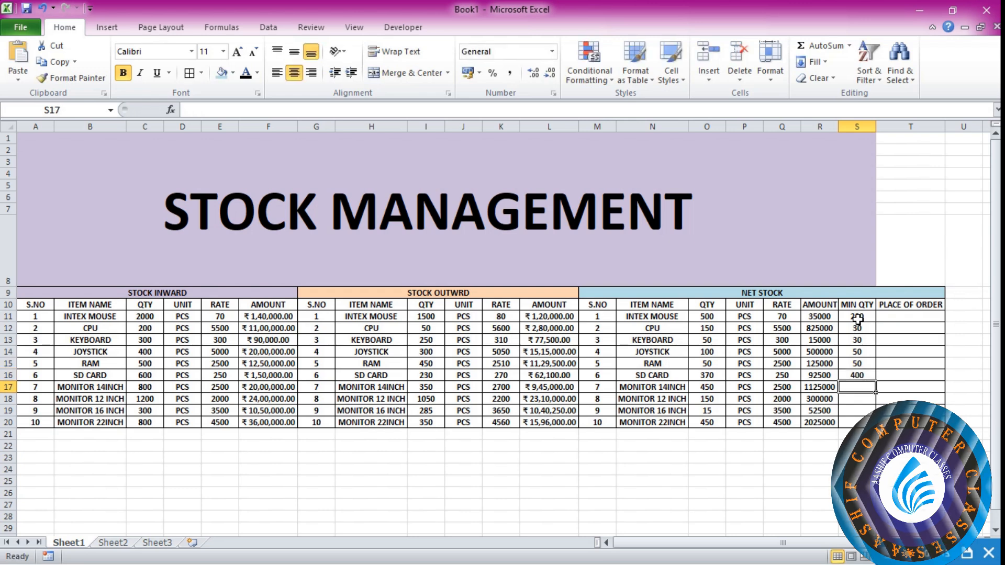
pyautogui.write('500')
pyautogui.press('Return')
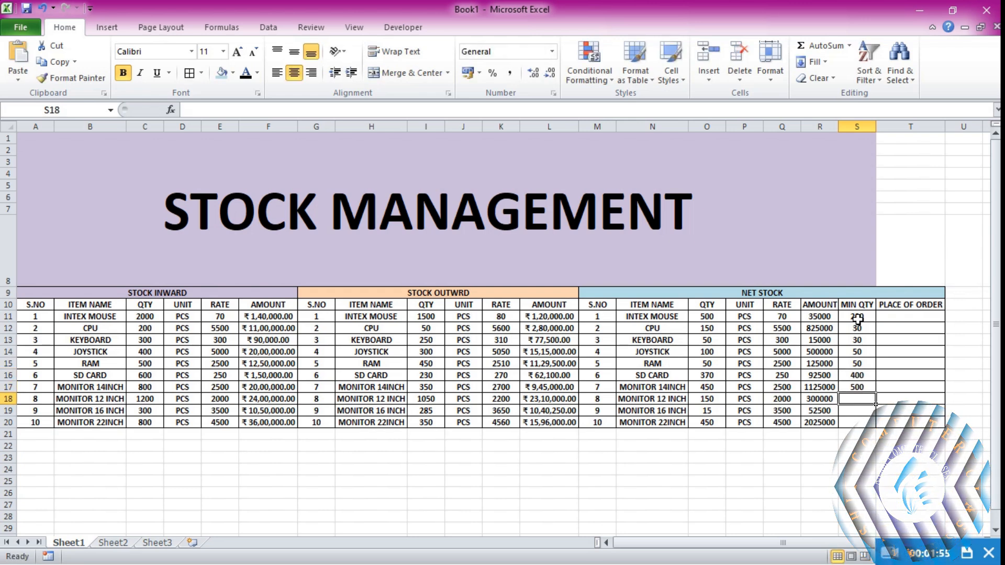
pyautogui.write('150')
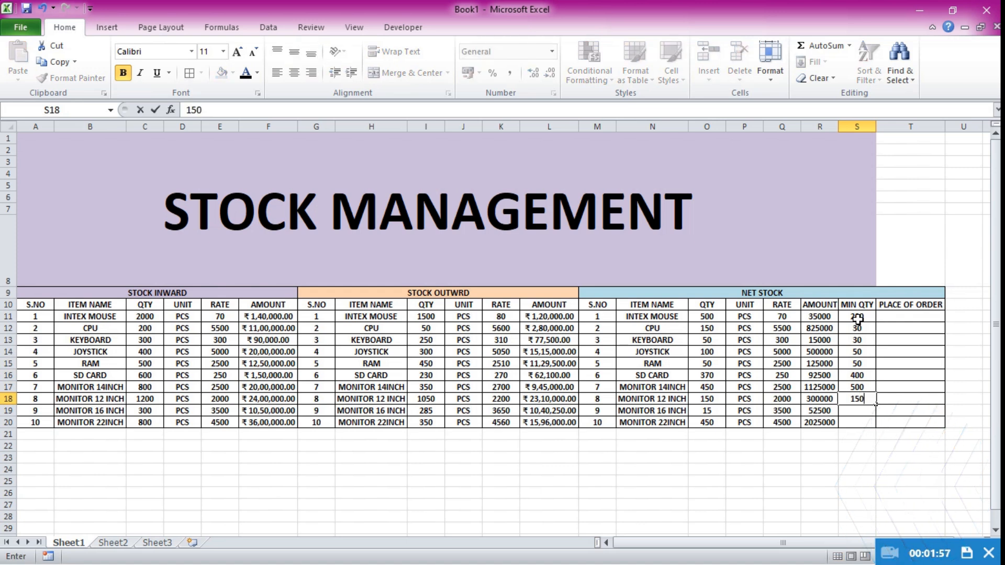
pyautogui.press('Return')
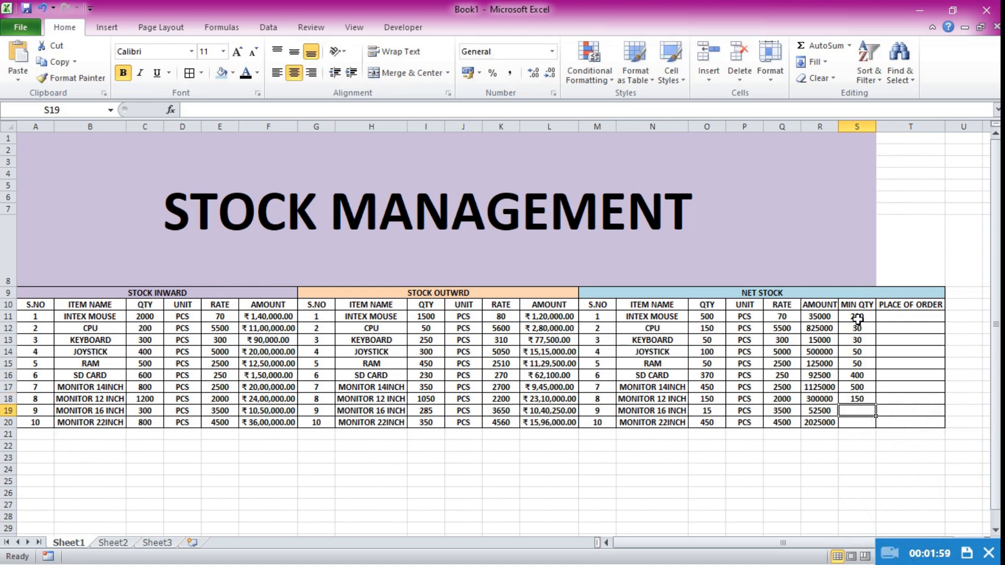
pyautogui.write('10')
pyautogui.press('Return')
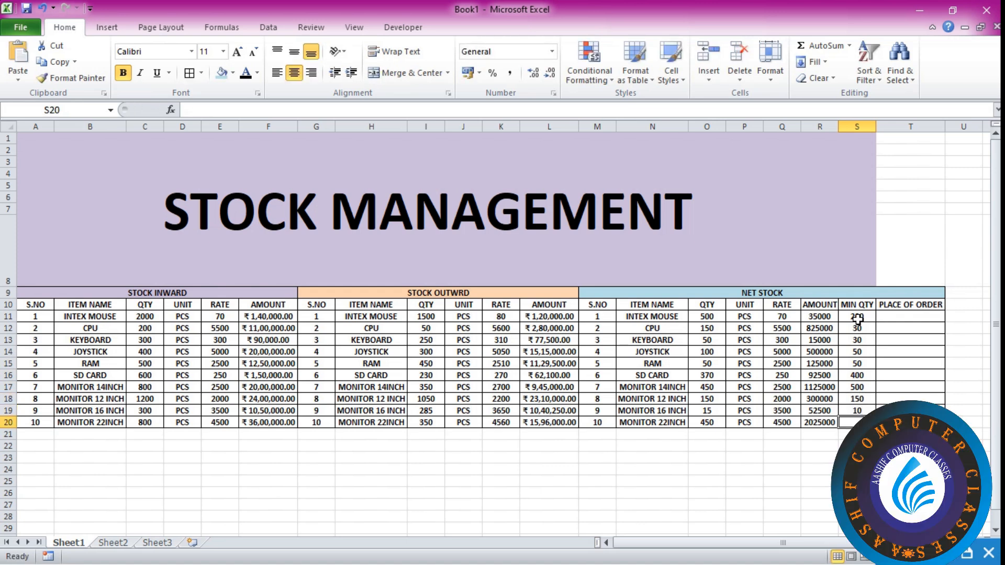
pyautogui.write('35')
pyautogui.press('Tab')
# Step: Begin a formula in T11 that returns "SOTCK NOT AVAILABLE" when the minimum quantity is at least the net quantity: =IF(S11>=O11,"SOTCK NOT AVAILABLE",IF
pyautogui.press('Up')
pyautogui.press('Up')
pyautogui.press('Up')
pyautogui.press('Up')
pyautogui.press('Up')
pyautogui.press('Up')
pyautogui.press('Up')
pyautogui.press('Up')
pyautogui.press('Up')
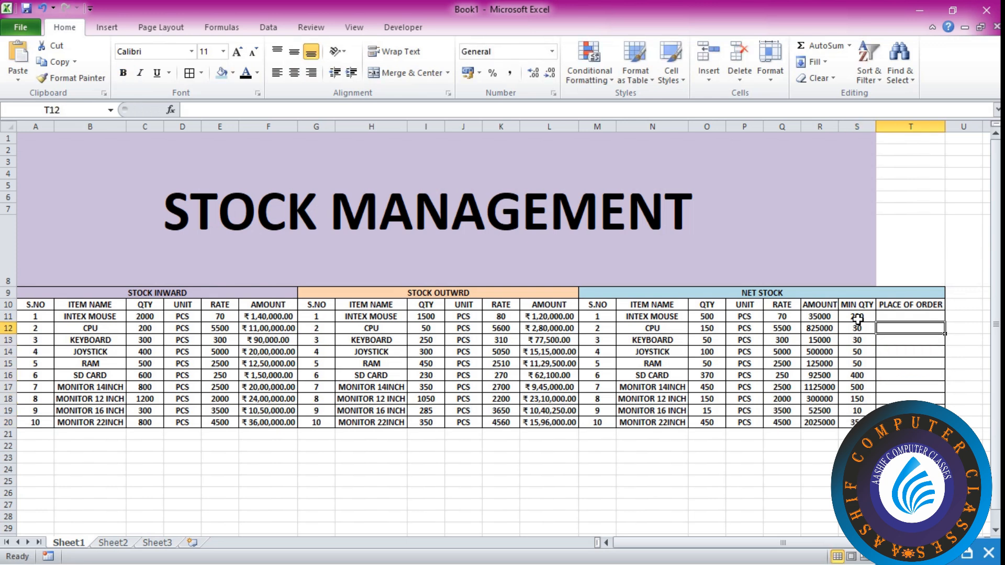
pyautogui.write('=')
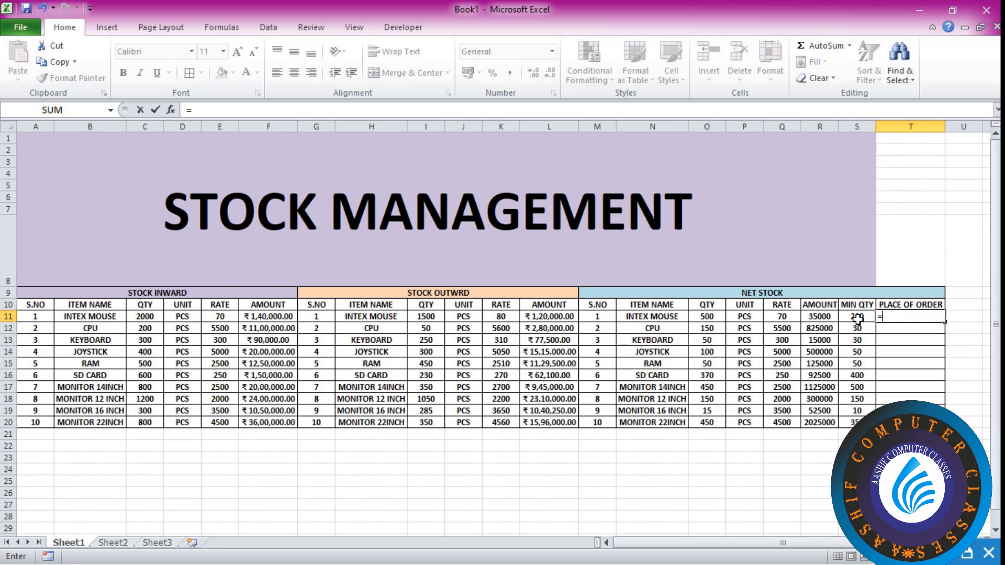
pyautogui.write('IF(')
pyautogui.click(858, 318)
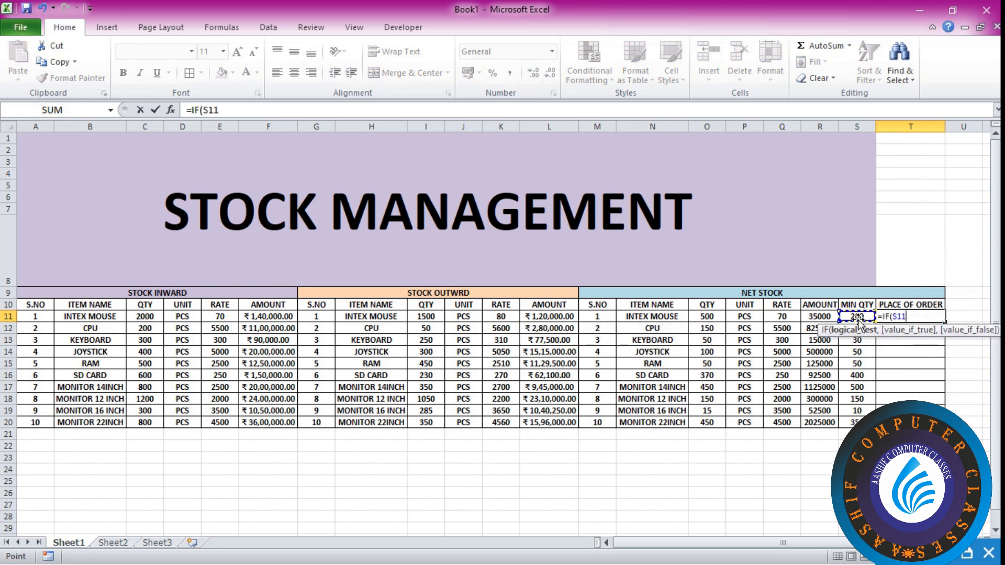
pyautogui.write('>=')
pyautogui.click(692, 317)
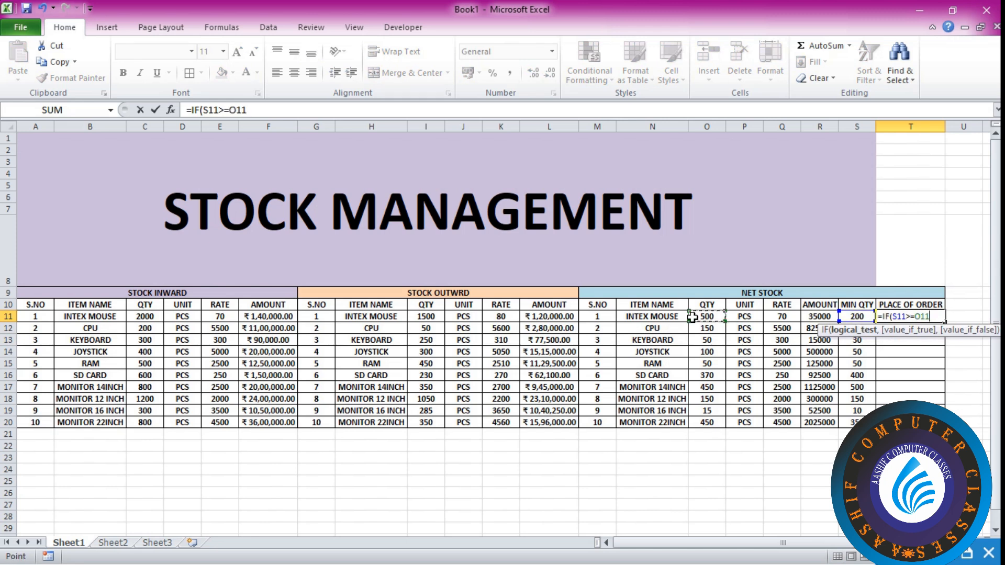
pyautogui.write(',"')
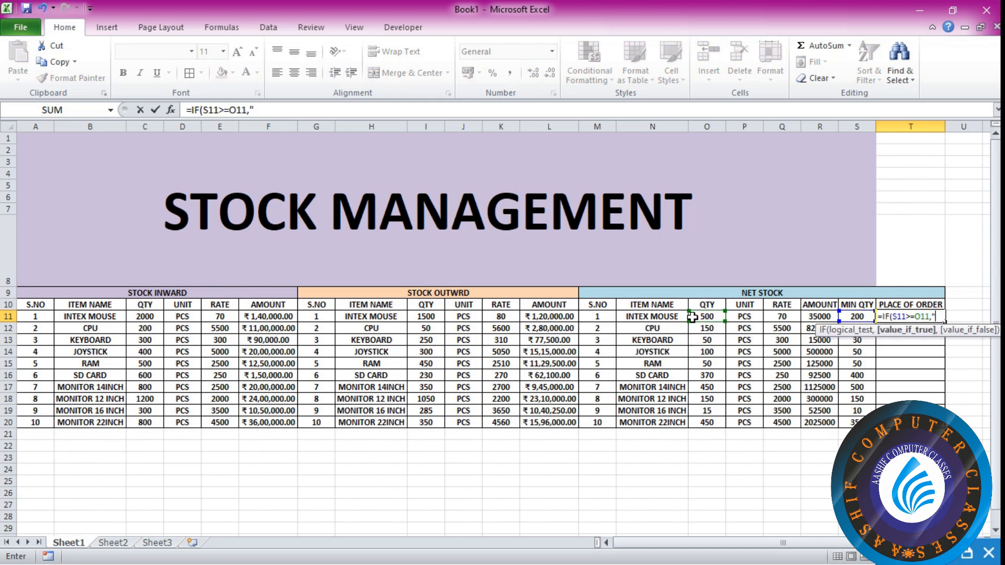
pyautogui.write('SOT')
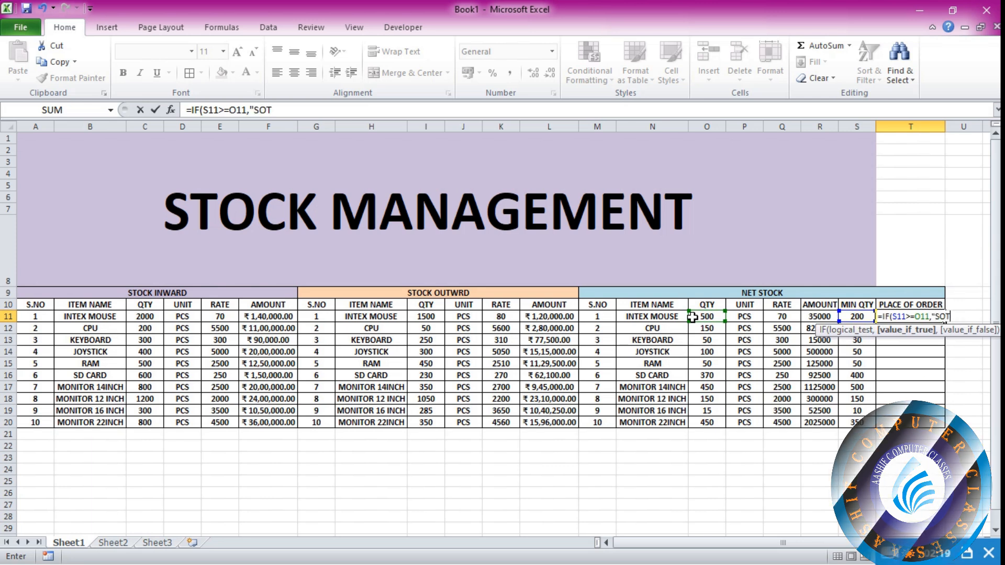
pyautogui.write('CK NOT')
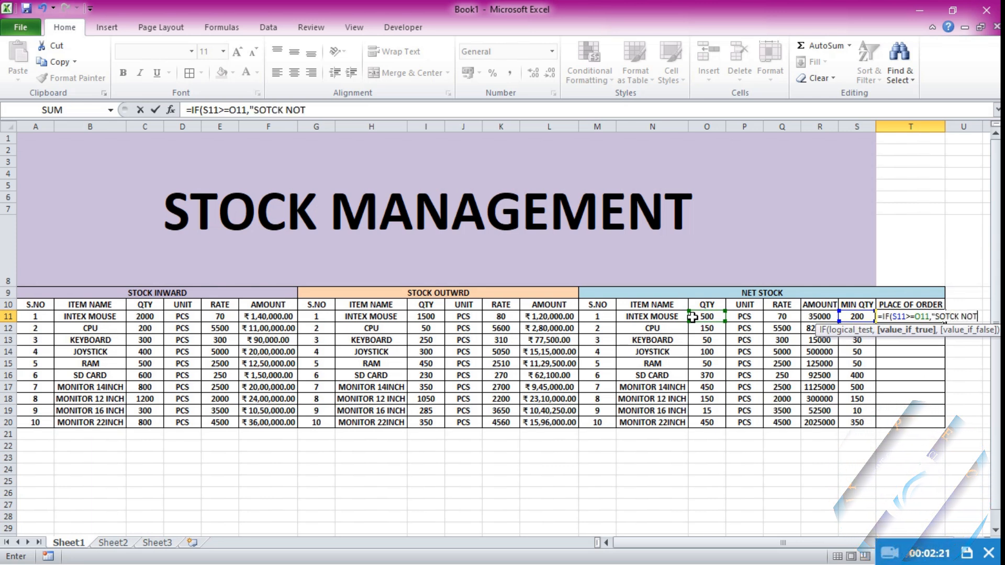
pyautogui.write(' AVAILA')
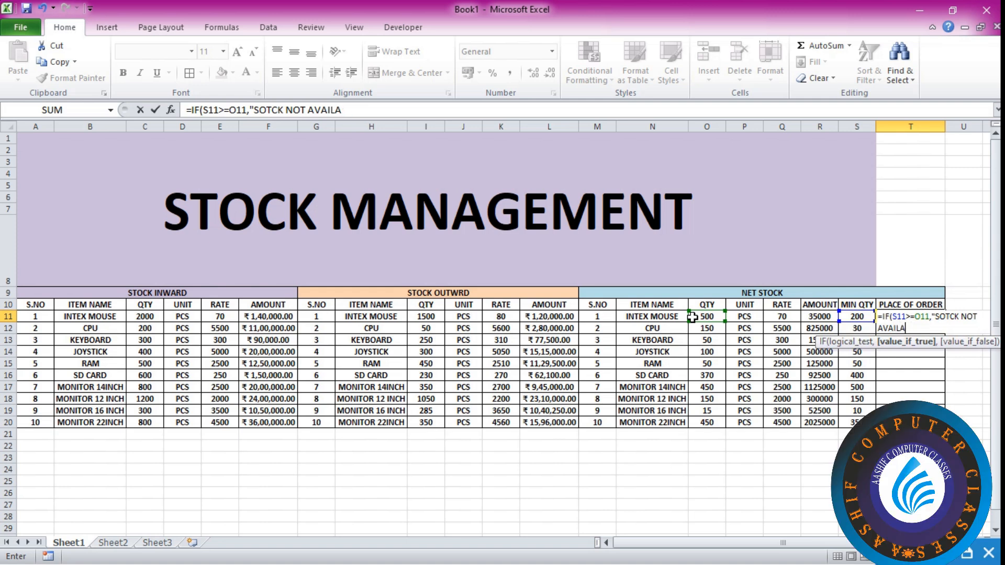
pyautogui.write('NLE",IF*')
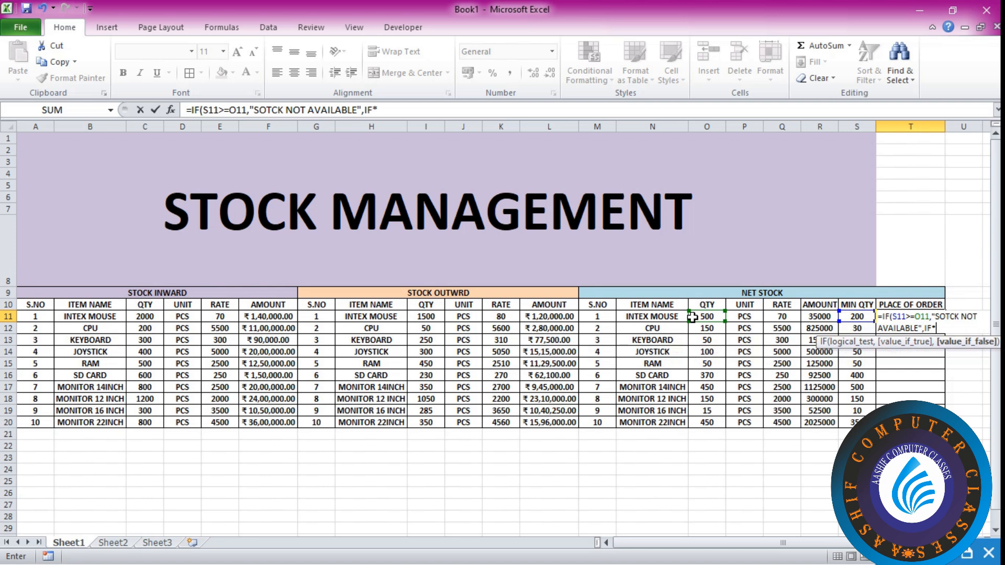
# Step: Complete the T11 formula with the nested condition IF(S11<=O11,"PLACE OF OREDER")) and enter it
pyautogui.press('BackSpace')
pyautogui.write('(')
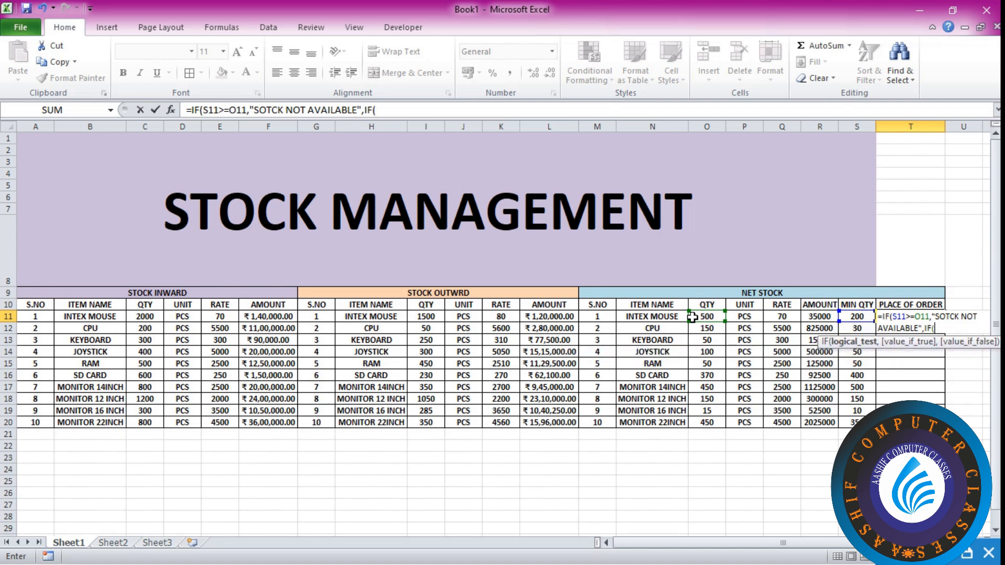
pyautogui.click(849, 317)
pyautogui.write('<=')
pyautogui.click(707, 315)
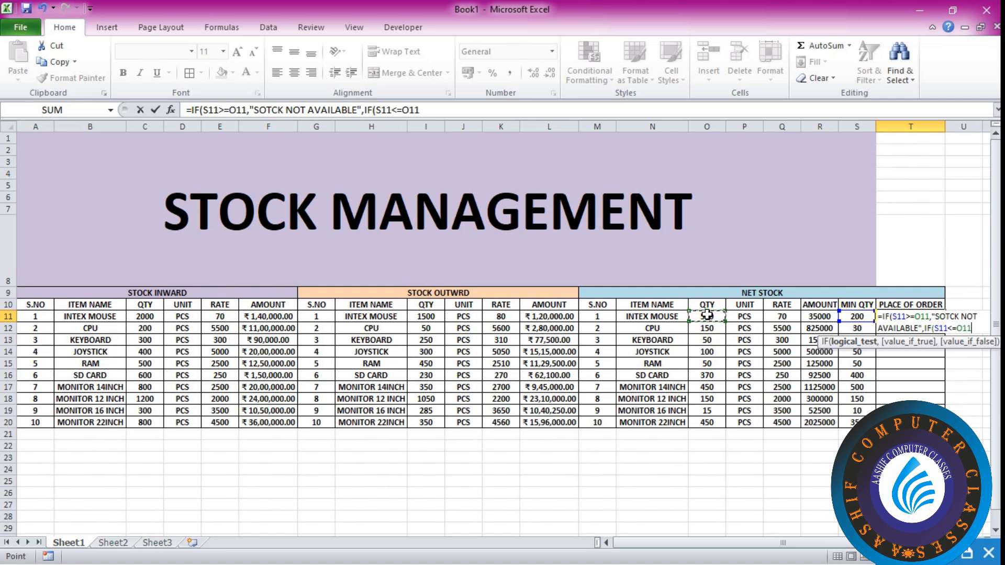
pyautogui.write(',"')
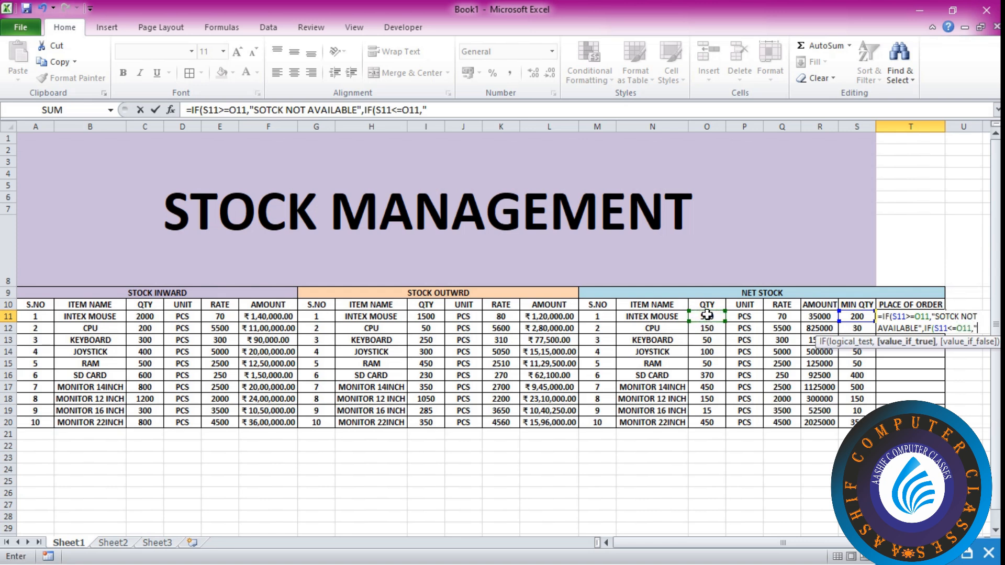
pyautogui.write('S')
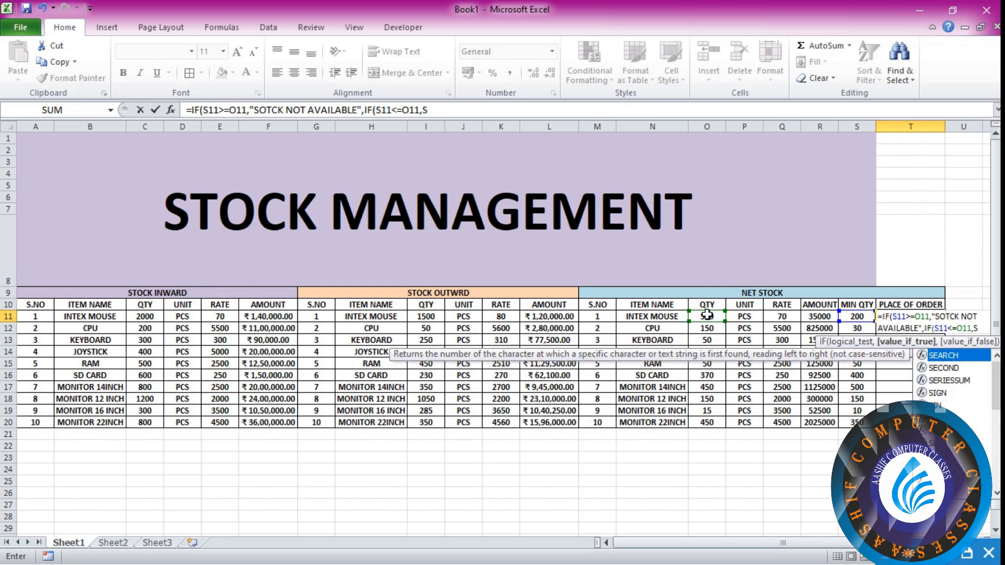
pyautogui.press('BackSpace')
pyautogui.write('"P')
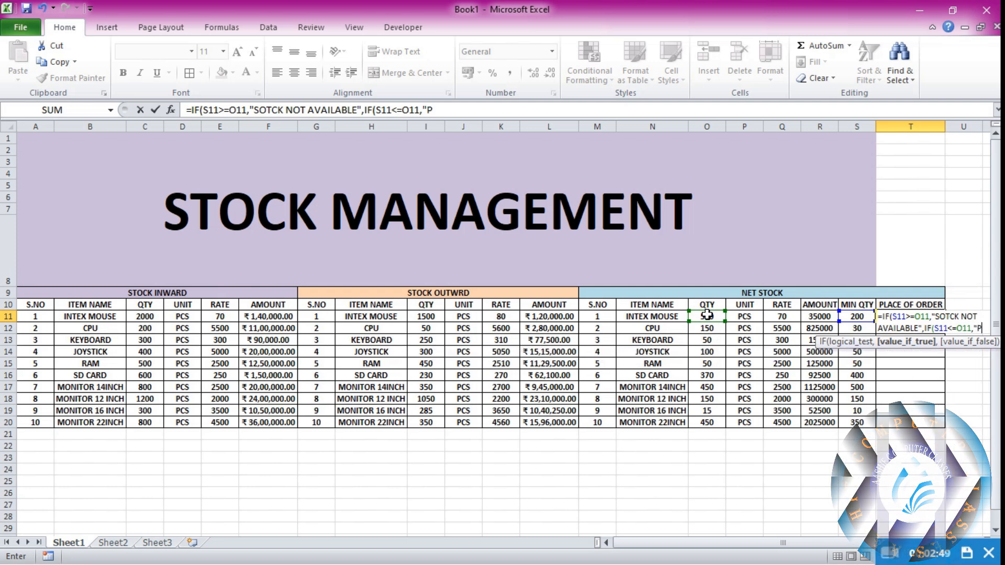
pyautogui.write('LACE OF')
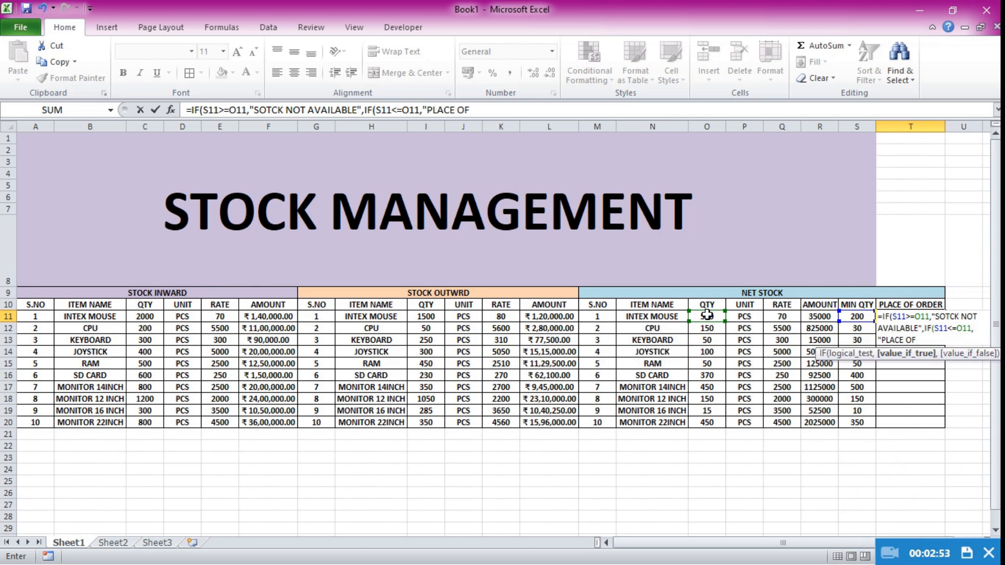
pyautogui.write(' OREDER')
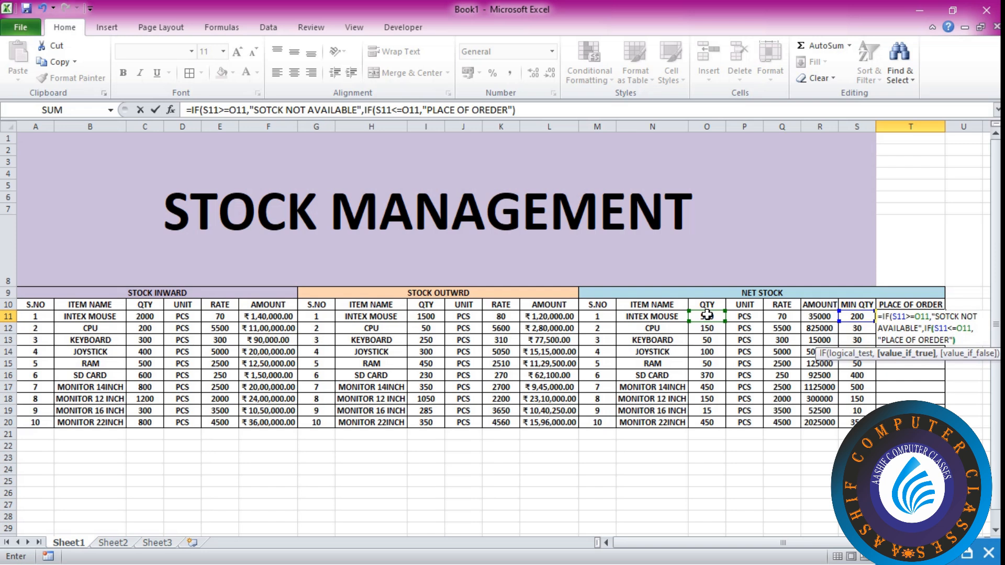
pyautogui.press('Return')
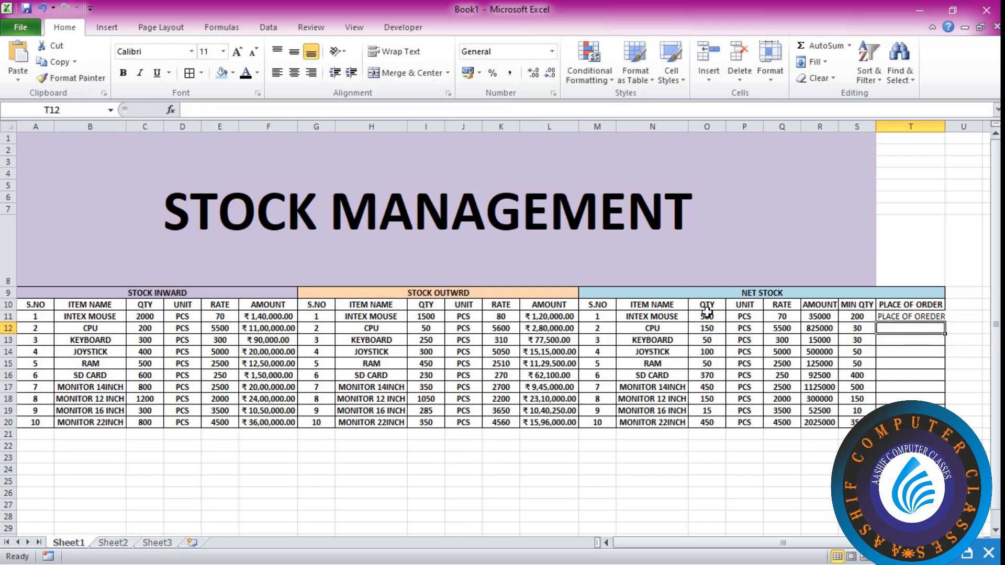
# Step: Fill the T11 formula down to T20 and autofit the width of column T
pyautogui.click(894, 315)
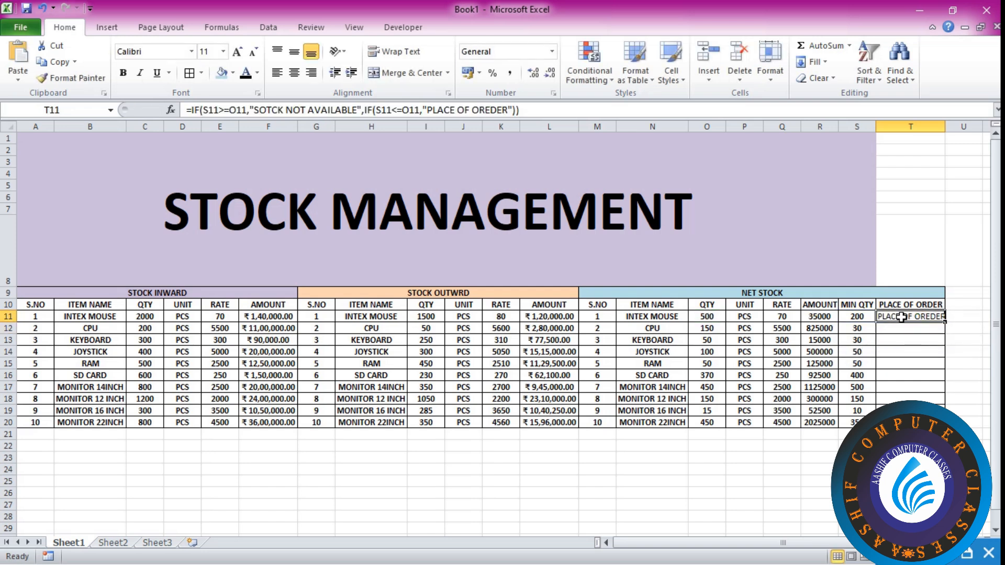
pyautogui.doubleClick(946, 321)
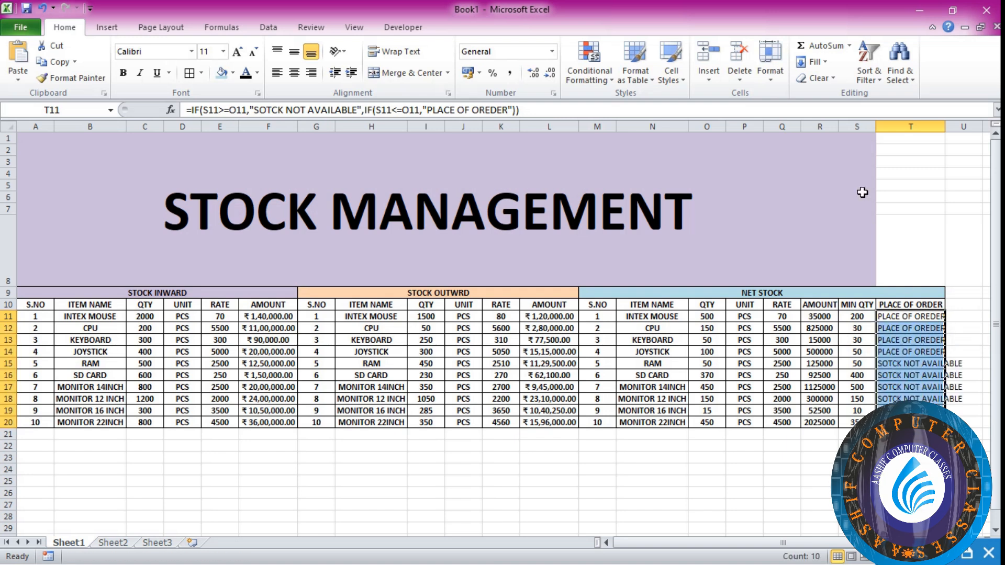
pyautogui.doubleClick(944, 131)
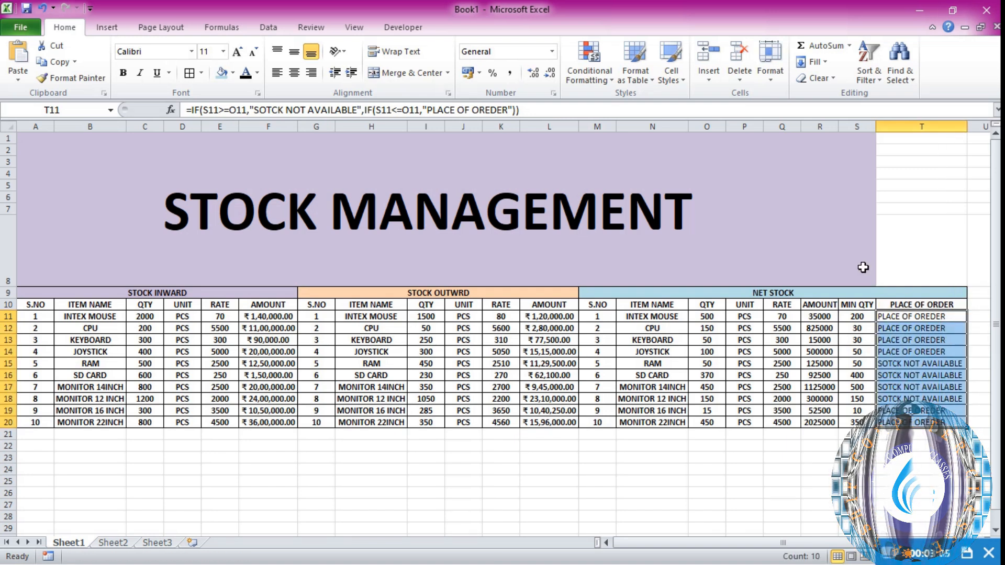
# Step: Make the PLACE OF ORDER results in T11:T20 bold and centre them horizontally
pyautogui.click(122, 72)
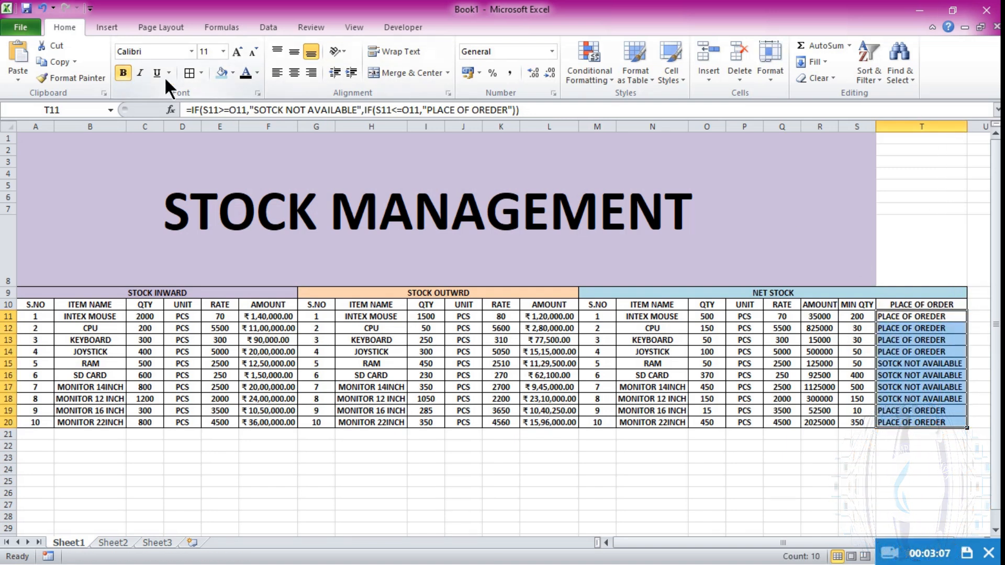
pyautogui.click(293, 72)
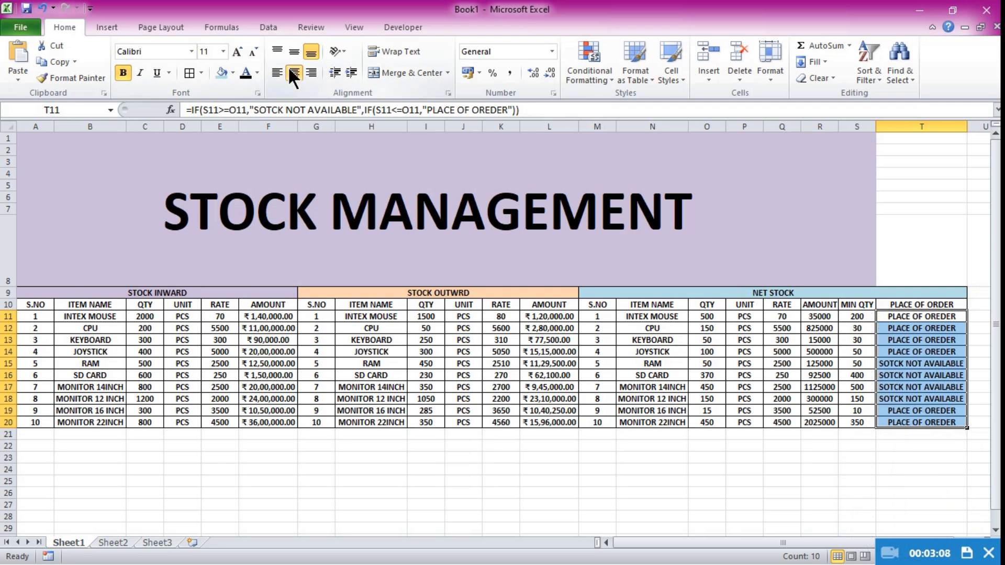
pyautogui.click(665, 456)
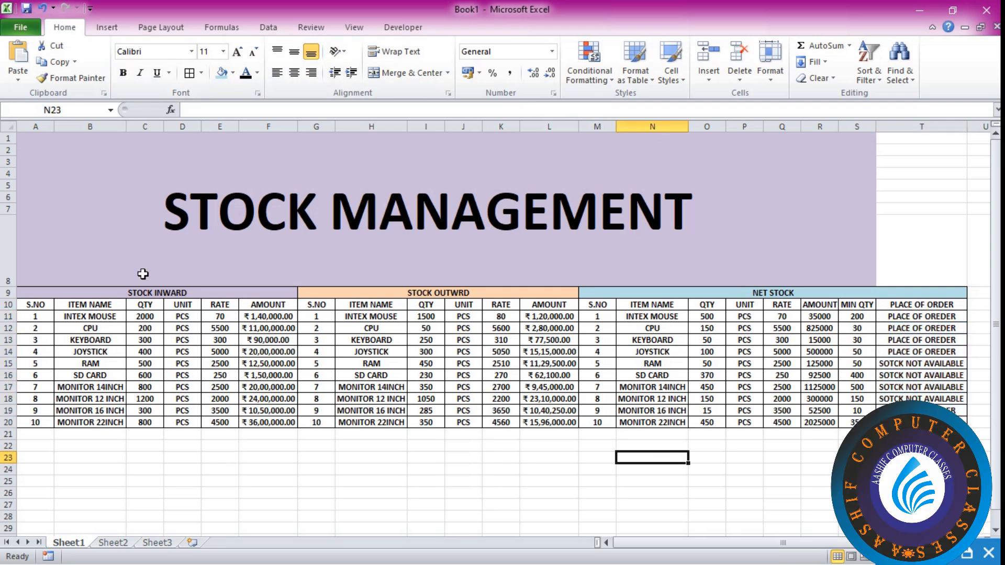
# Step: Re-merge the STOCK MANAGEMENT title over A1:T8 so that it spans the PLACE OF ORDER column
pyautogui.moveTo(325, 152); pyautogui.dragTo(911, 260)
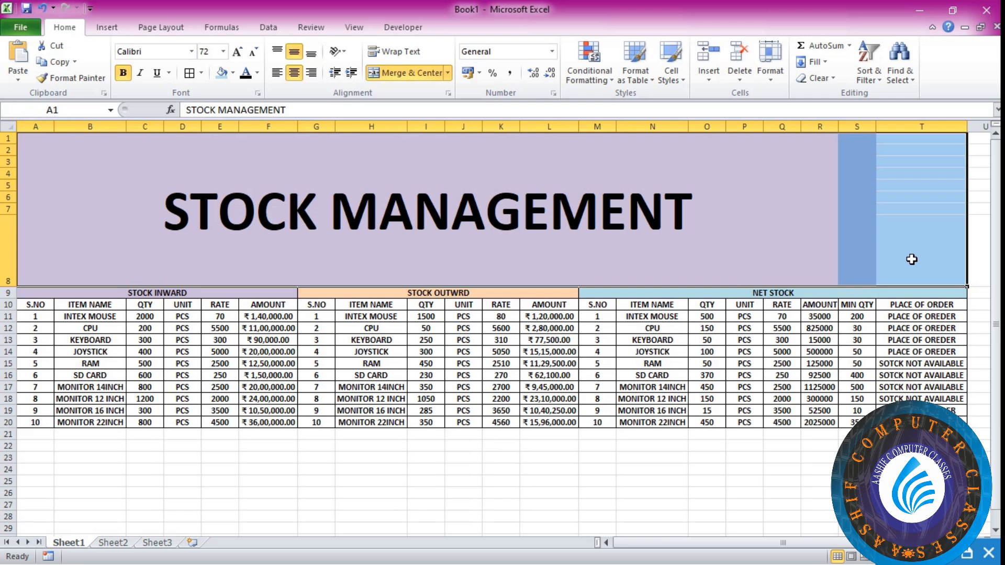
pyautogui.click(410, 65)
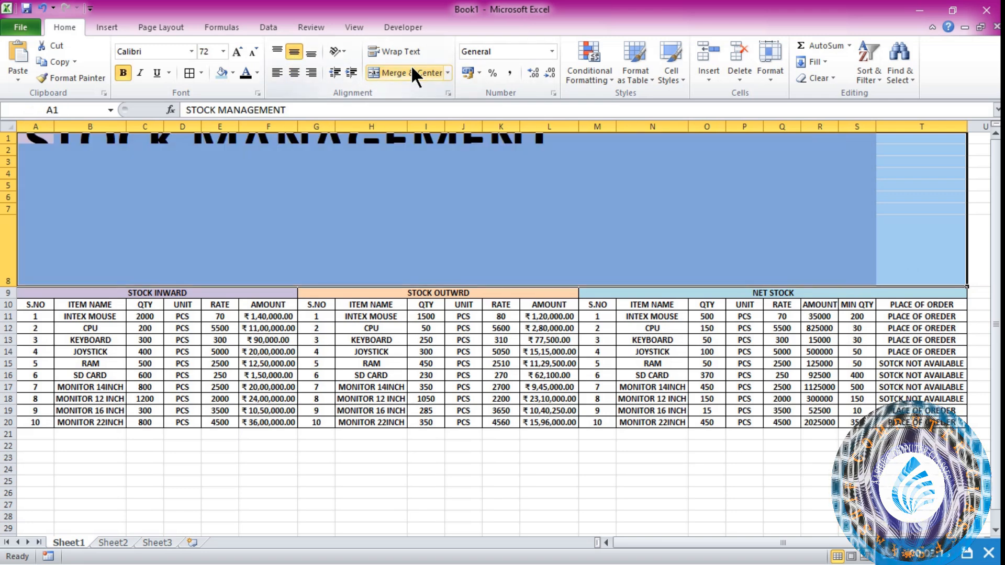